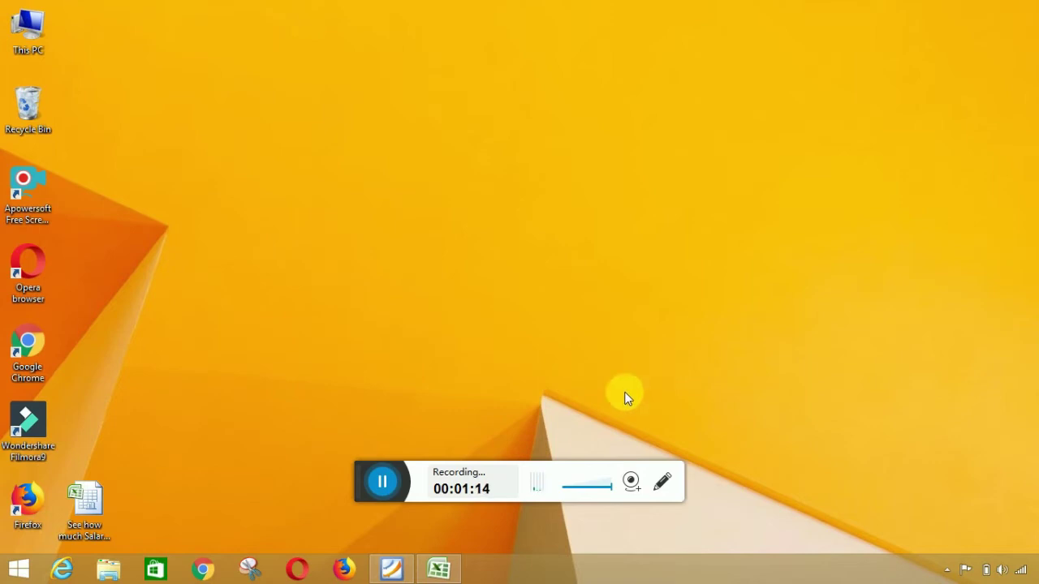
- Bring up Order.pdf in Foxit Reader to view the enhanced grade pay notification
left_click(390, 572)
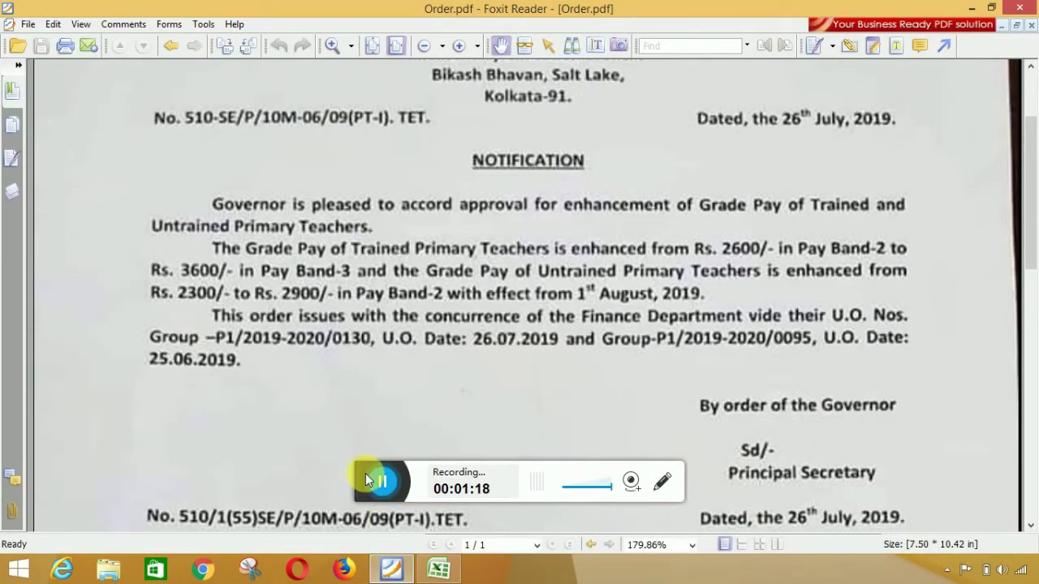
left_click_drag(369, 474, 379, 531)
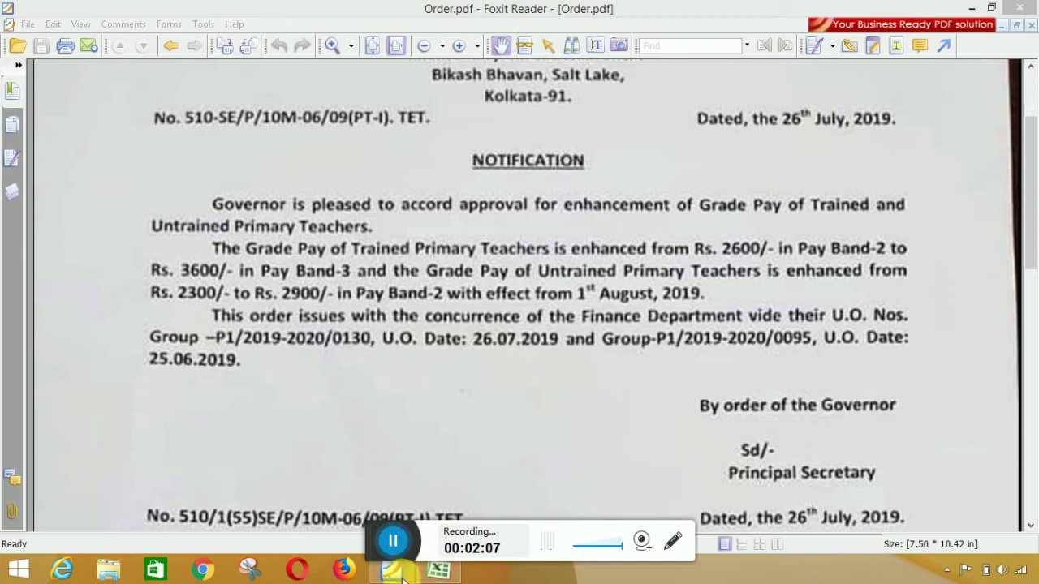
- Switch to the salary calculator workbook and set the Status in C5 to Trained
mouse_move(436, 582)
left_click(436, 582)
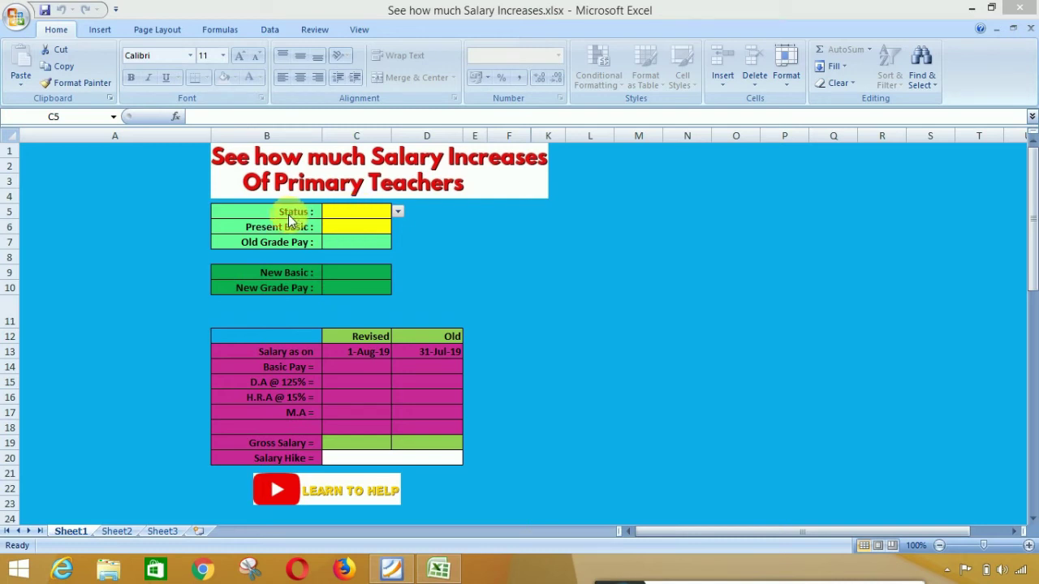
left_click(401, 209)
left_click(397, 212)
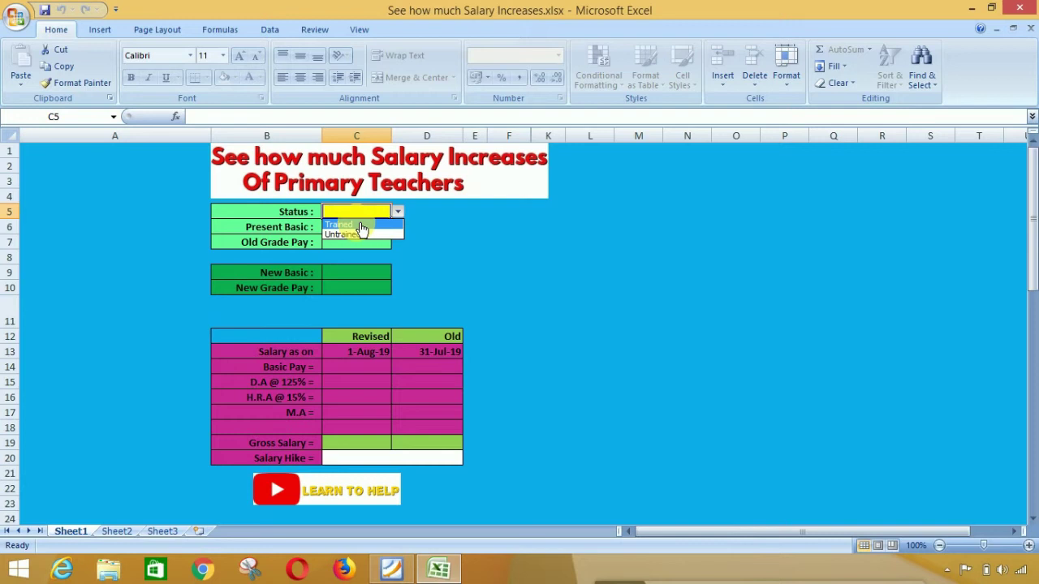
left_click(362, 227)
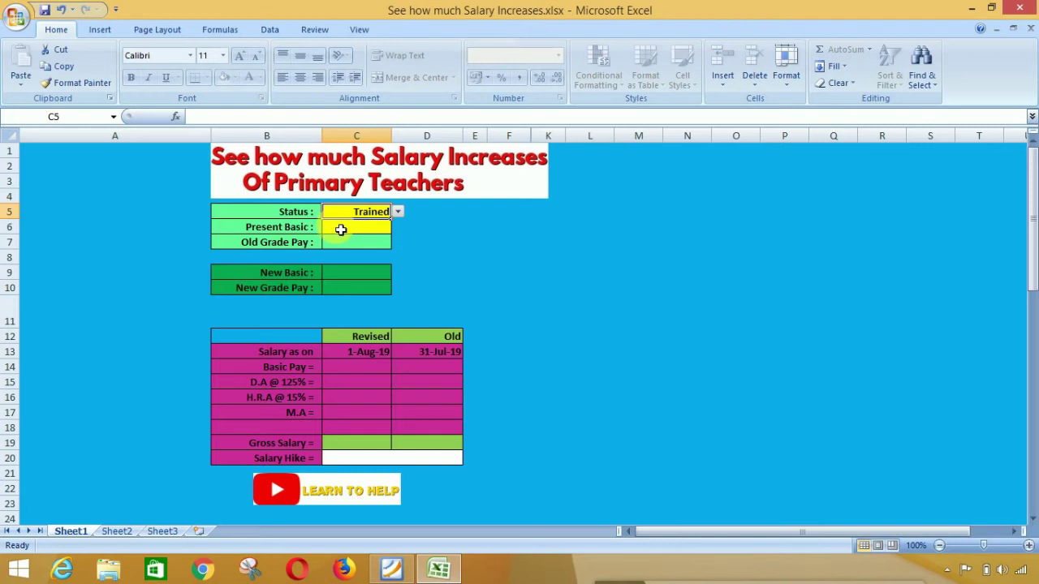
- Enter 7400 as the Present Basic in cell C6
left_click(359, 230)
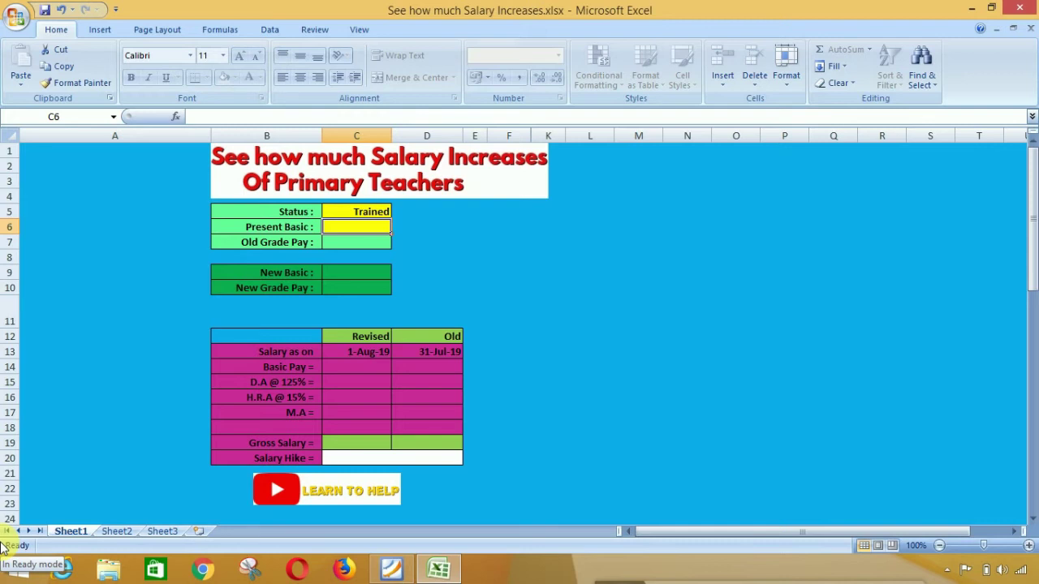
type("7")
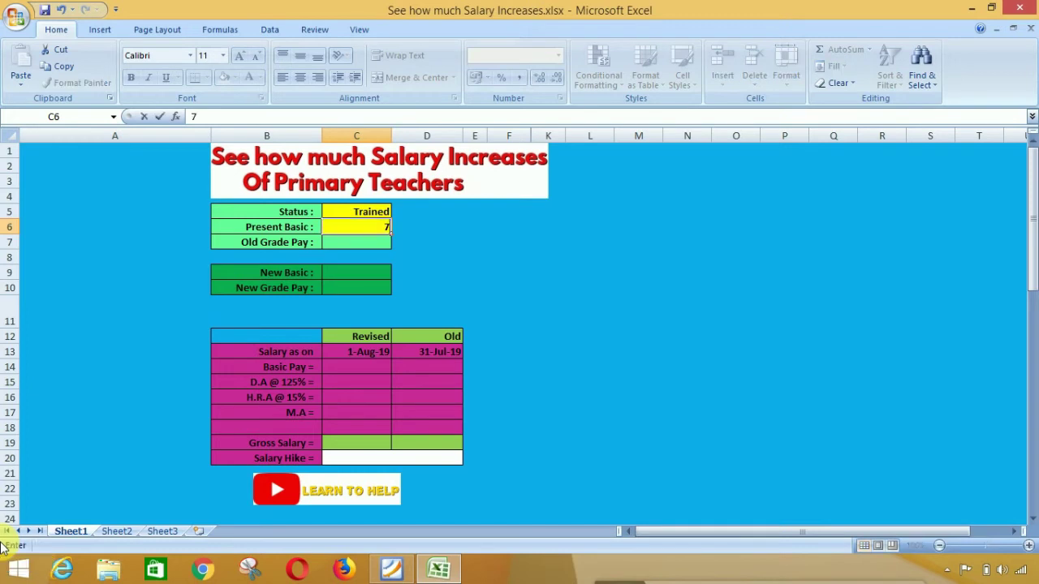
type("400")
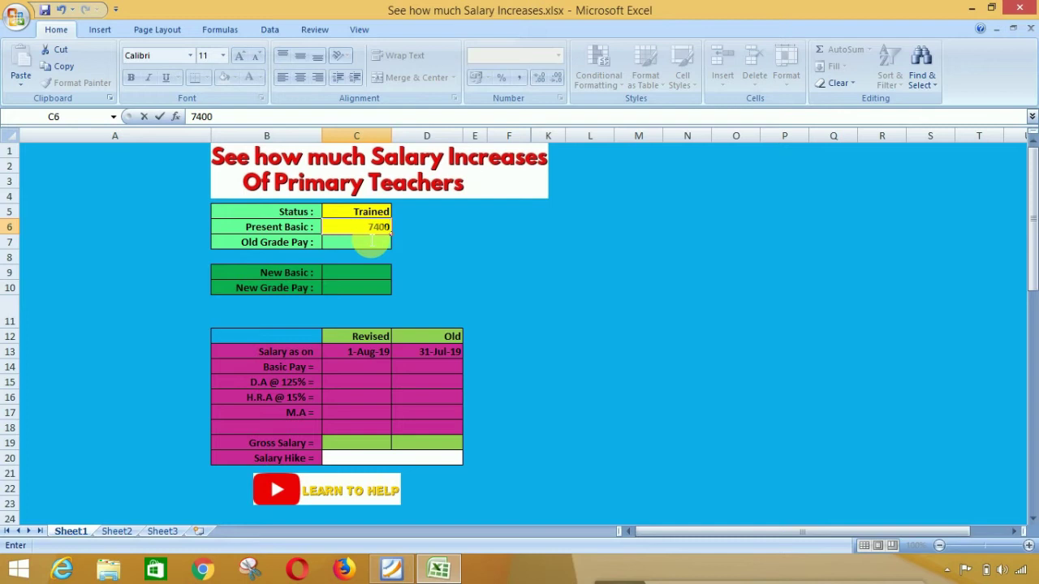
- Commit the 7400 Present Basic, giving gross salary 22501 versus 18060 and a 4441 hike
left_click(371, 242)
type("2600")
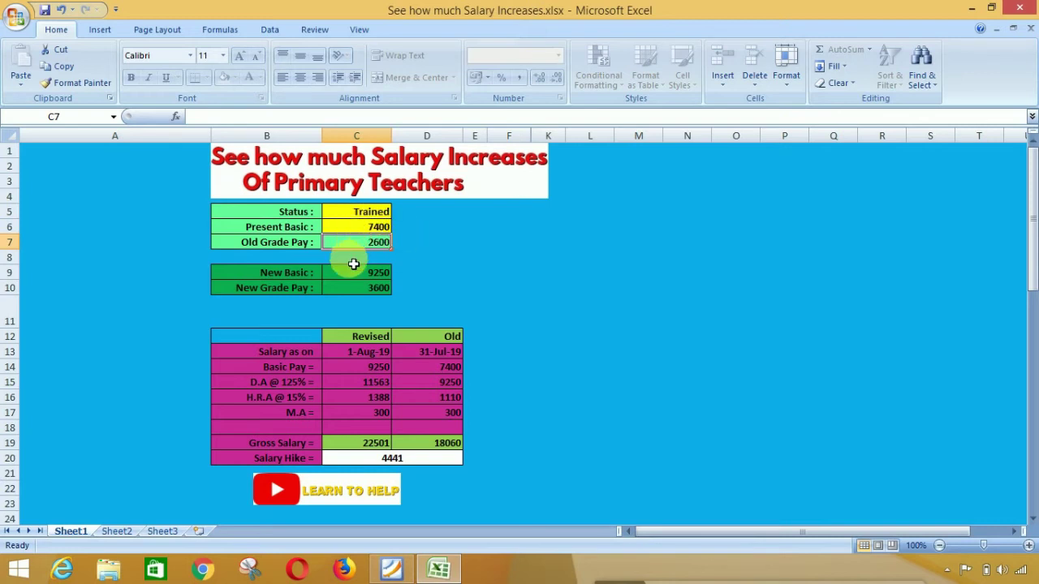
- Recheck the Trained grade pay rise from Rs. 2600 to Rs. 3600 in Order.pdf
left_click(391, 569)
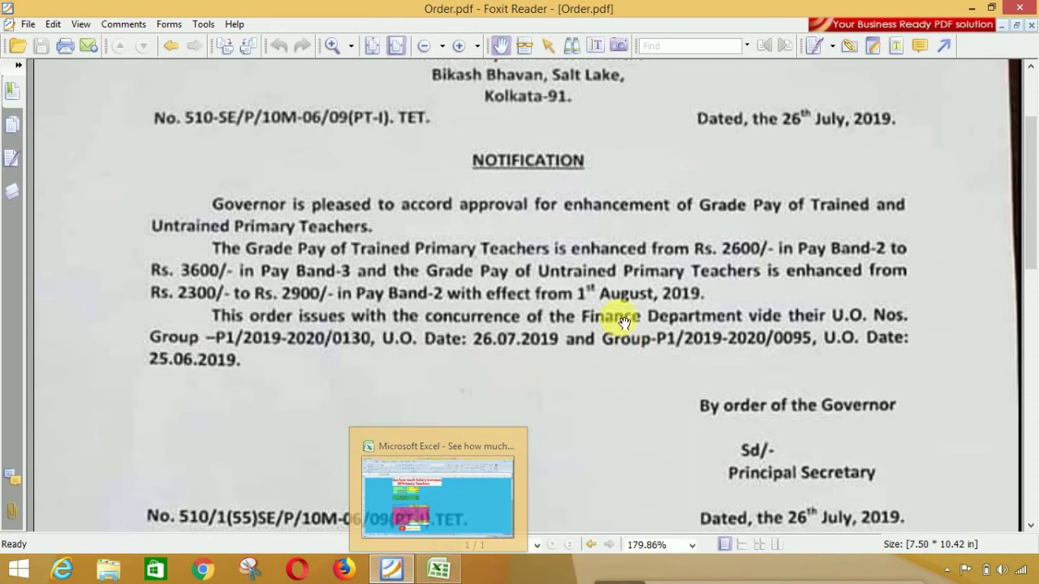
left_click(438, 569)
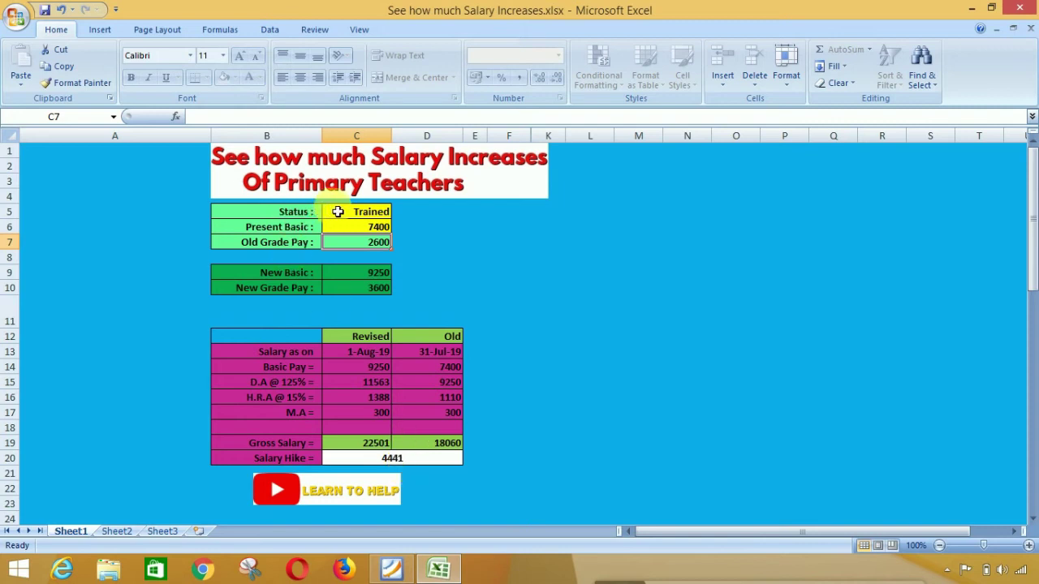
- Clear the existing Present Basic amount in cell C6
left_click(357, 229)
key("BackSpace")
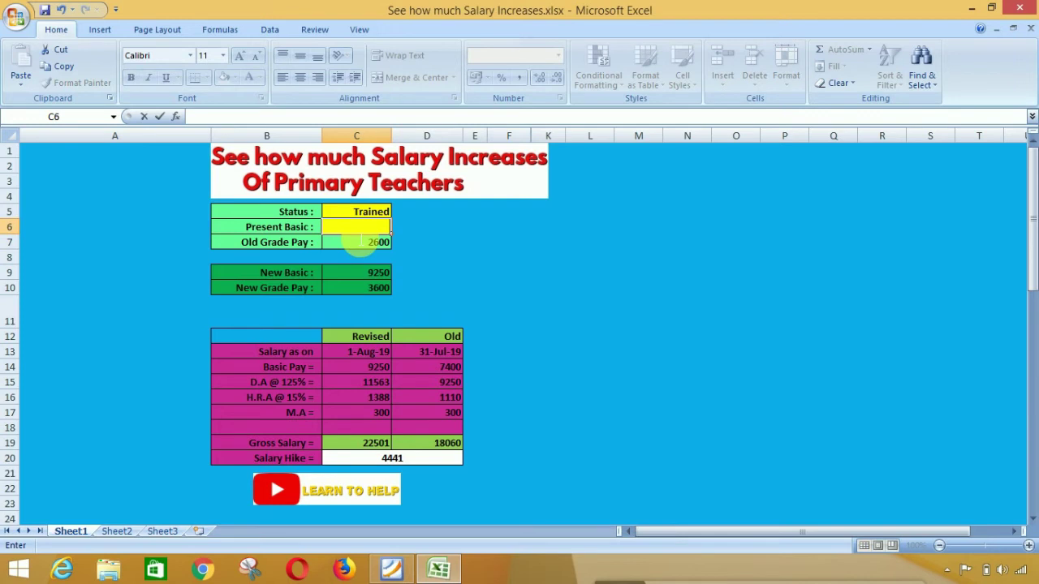
- Commit the emptied Present Basic and change the Status in C5 to Untrained
key("Tab")
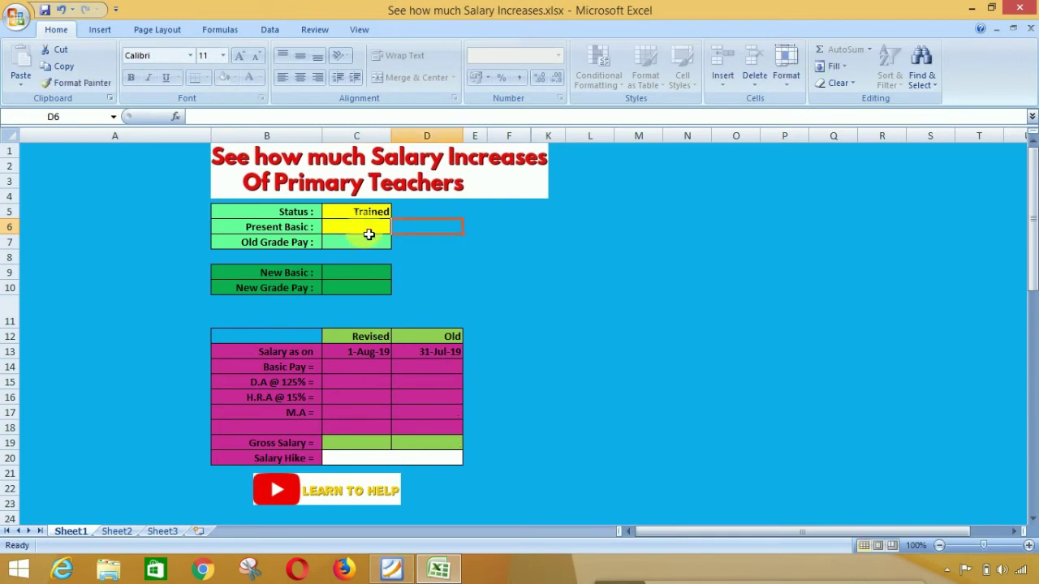
left_click(345, 230)
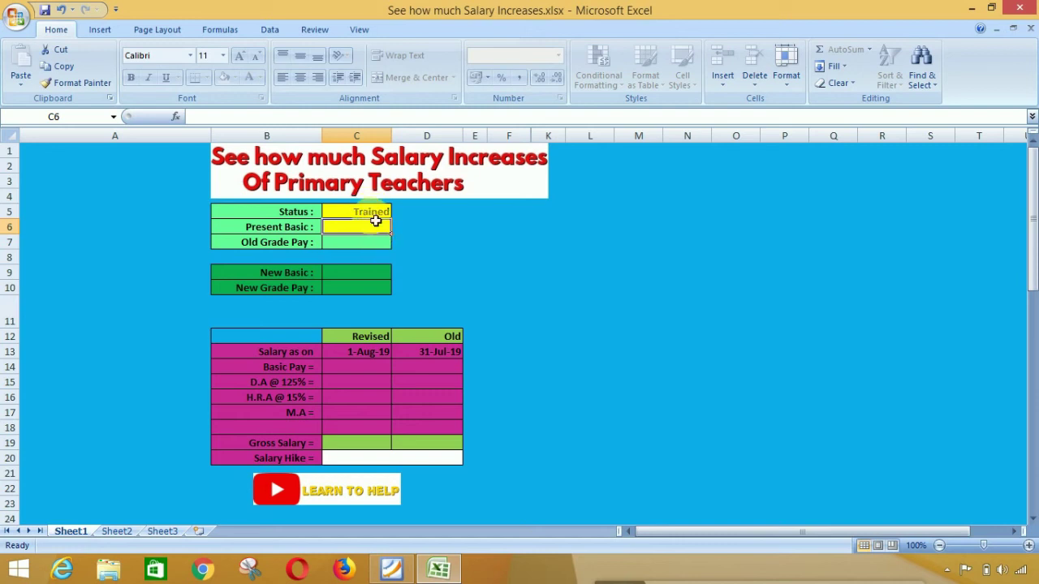
left_click(375, 212)
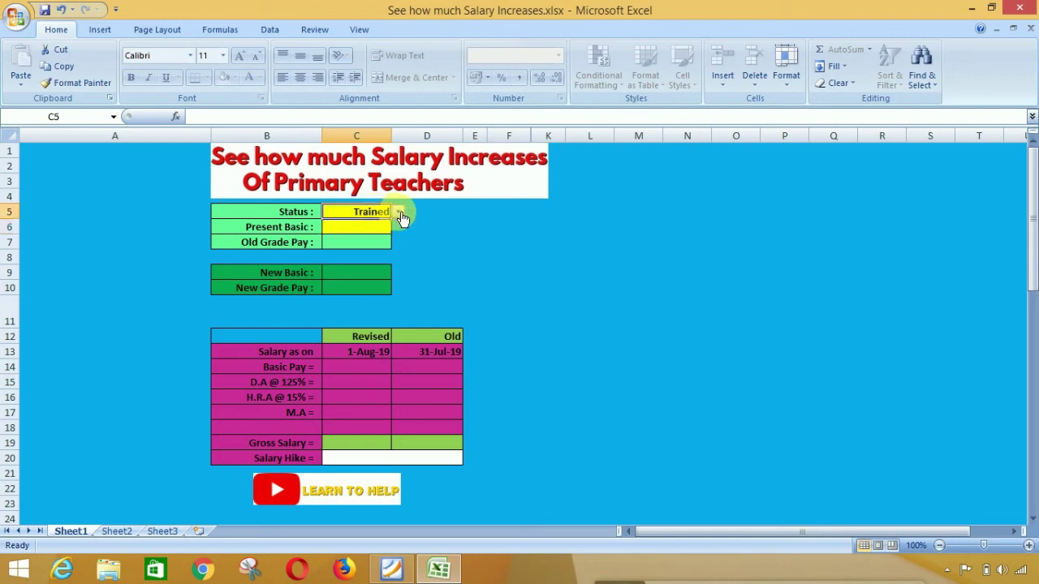
left_click(399, 214)
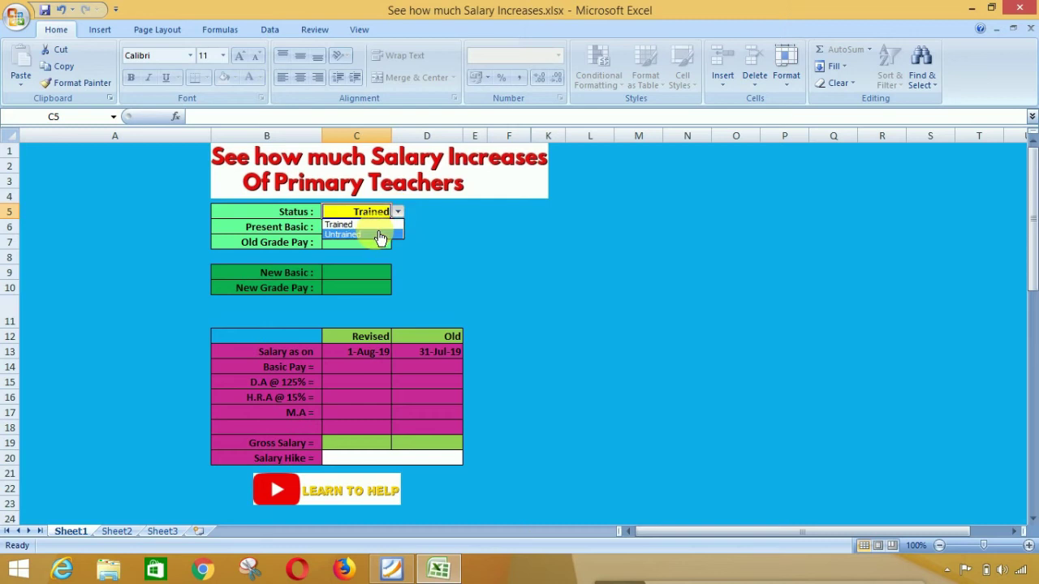
left_click(378, 234)
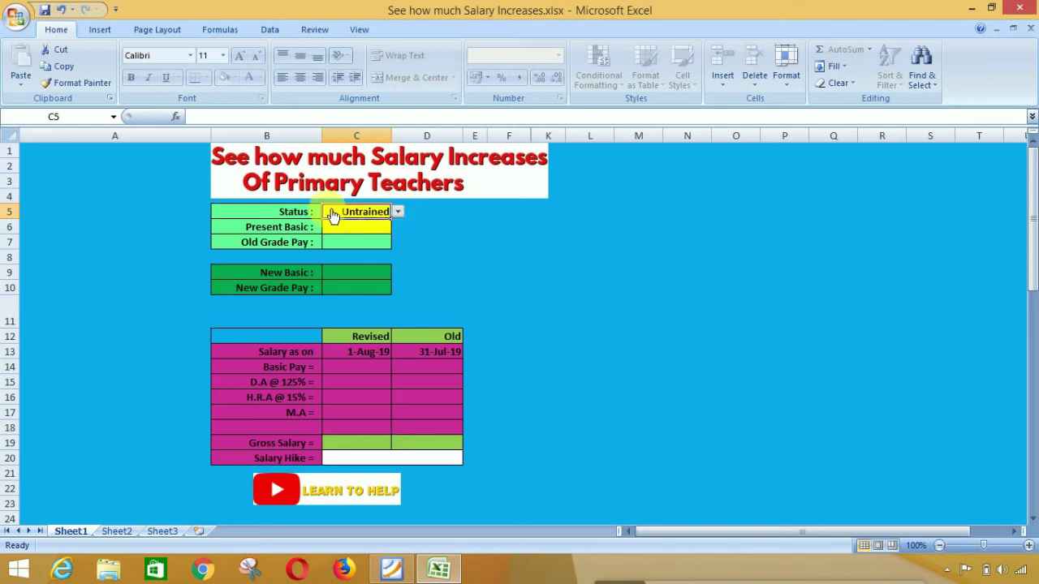
left_click(342, 233)
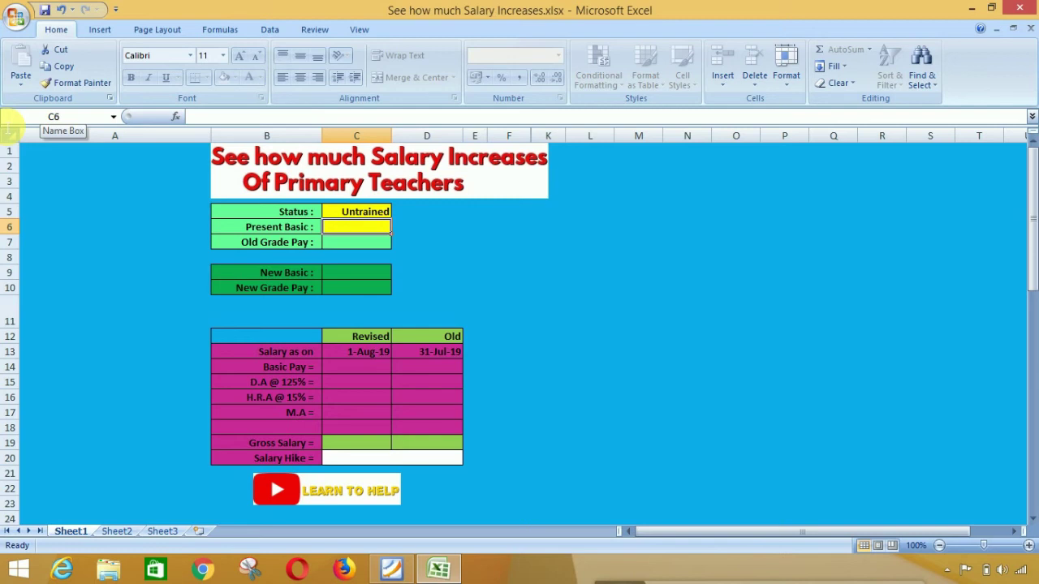
- Enter 7000 as Present Basic, giving gross salary 20076 versus 17100 and a 2976 hike
type("7000")
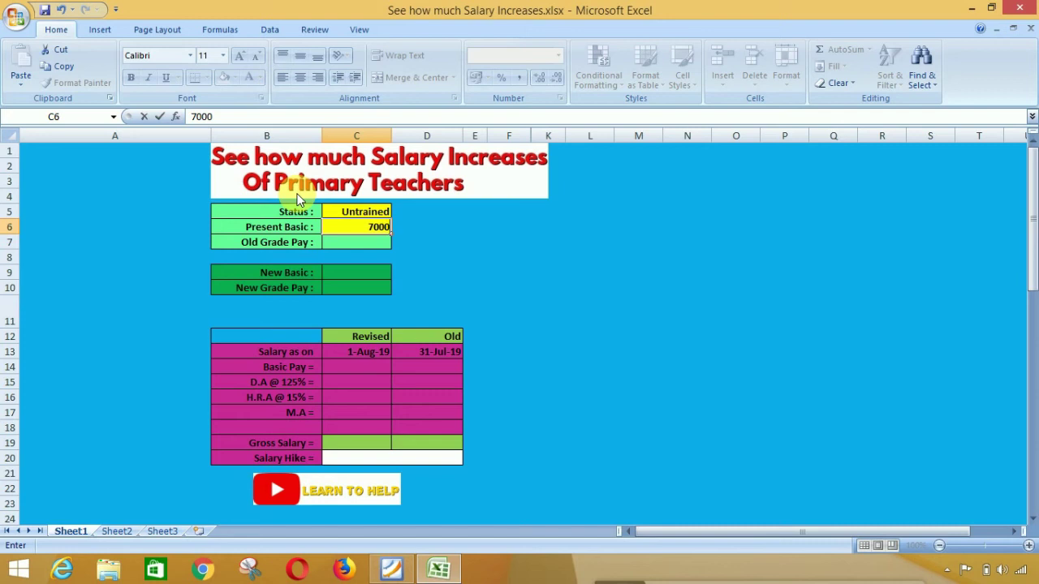
key("Return")
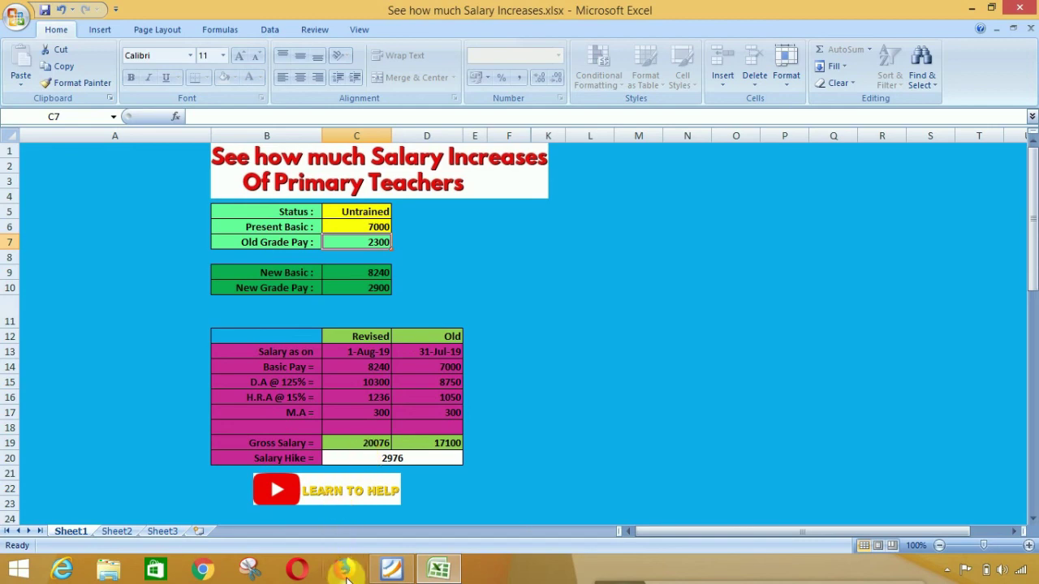
left_click(391, 569)
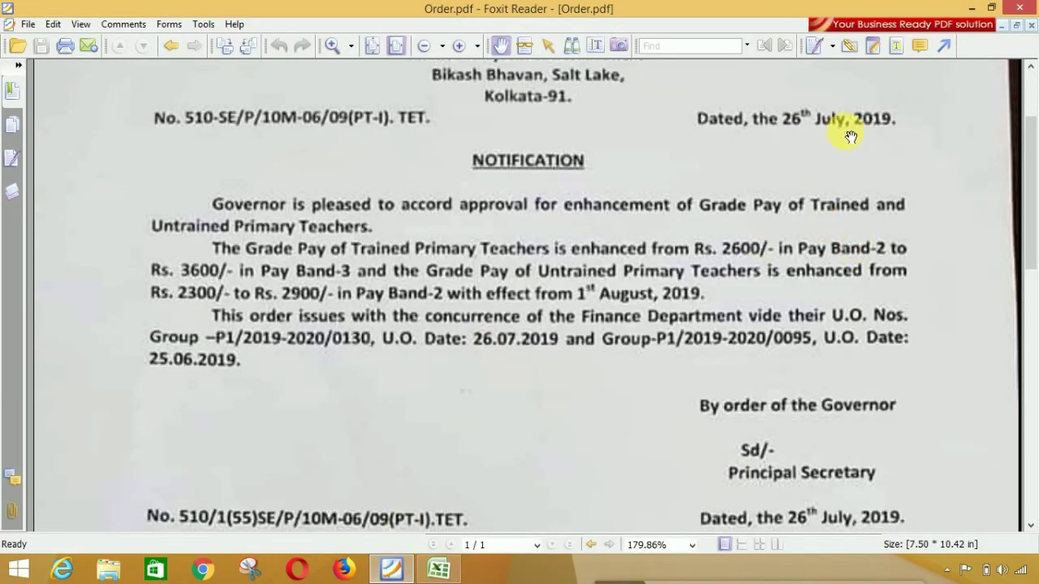
- Check the Untrained grade pay rise from Rs. 2300 to Rs. 2900 in Order.pdf, then return to Excel
scroll(558, 215, "up", 1)
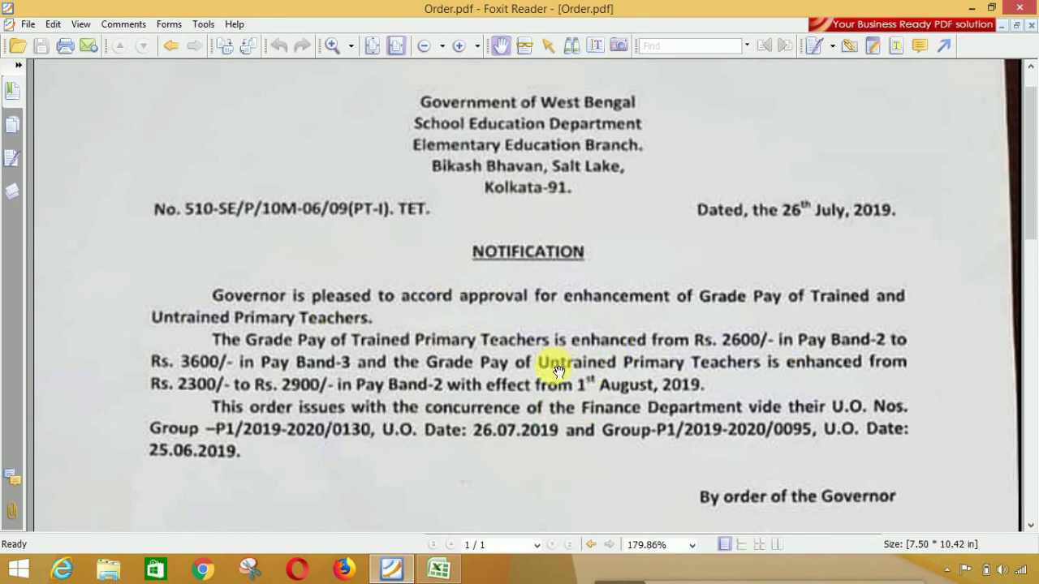
mouse_move(455, 573)
left_click(439, 571)
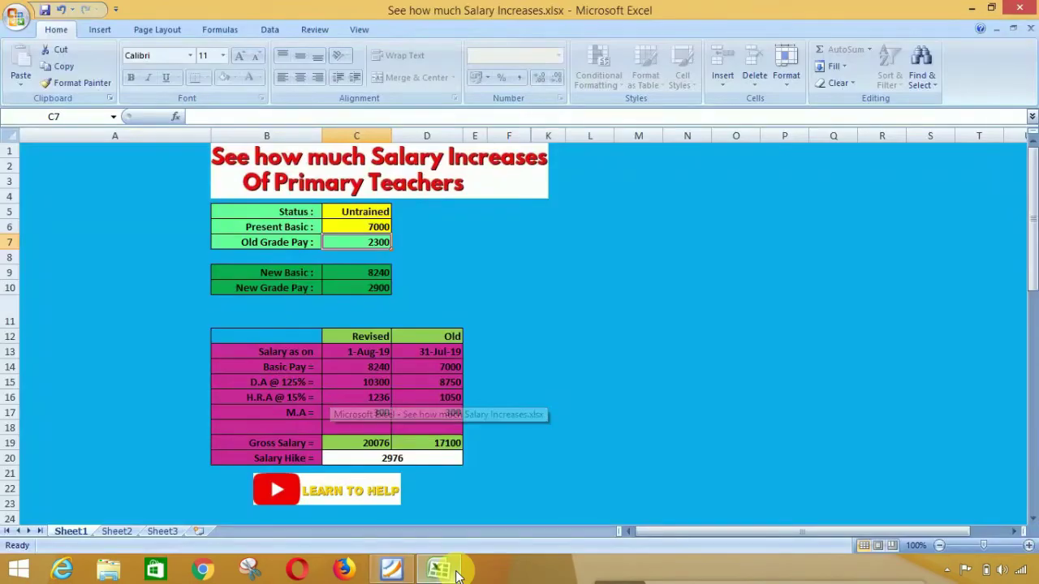